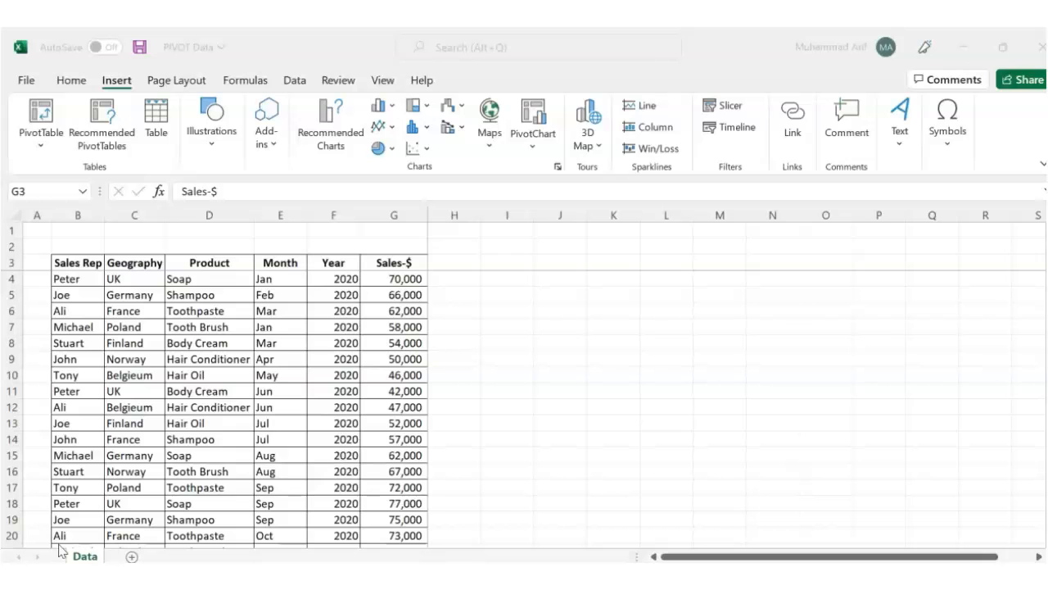
# - Select the entire sales data range B3:G59, including the header row, on the Data sheet
pyautogui.click(82, 265)
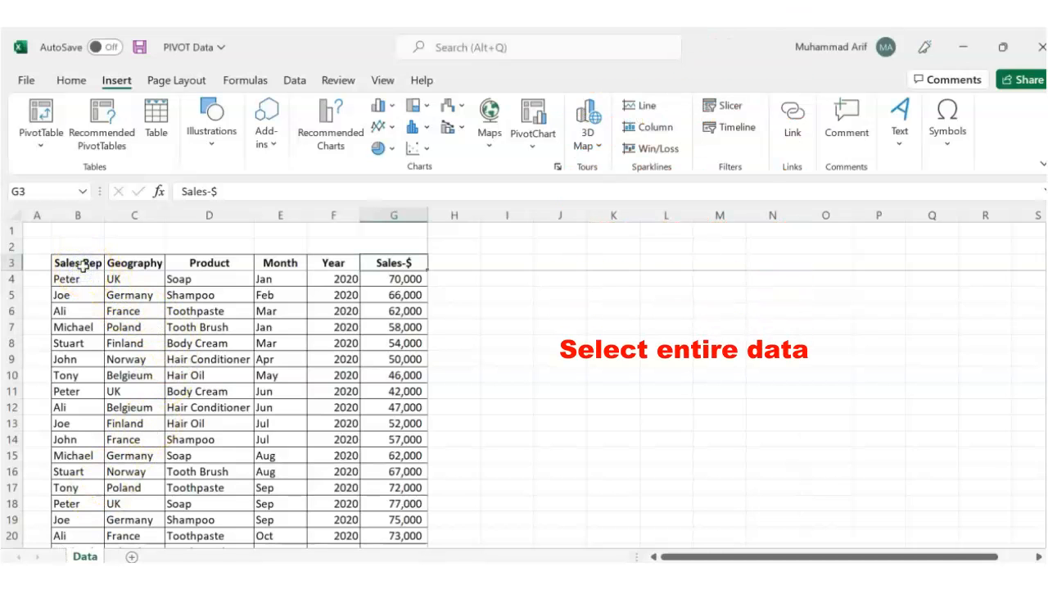
pyautogui.hotkey('shift', 'Right')
pyautogui.hotkey('shift', 'Right')
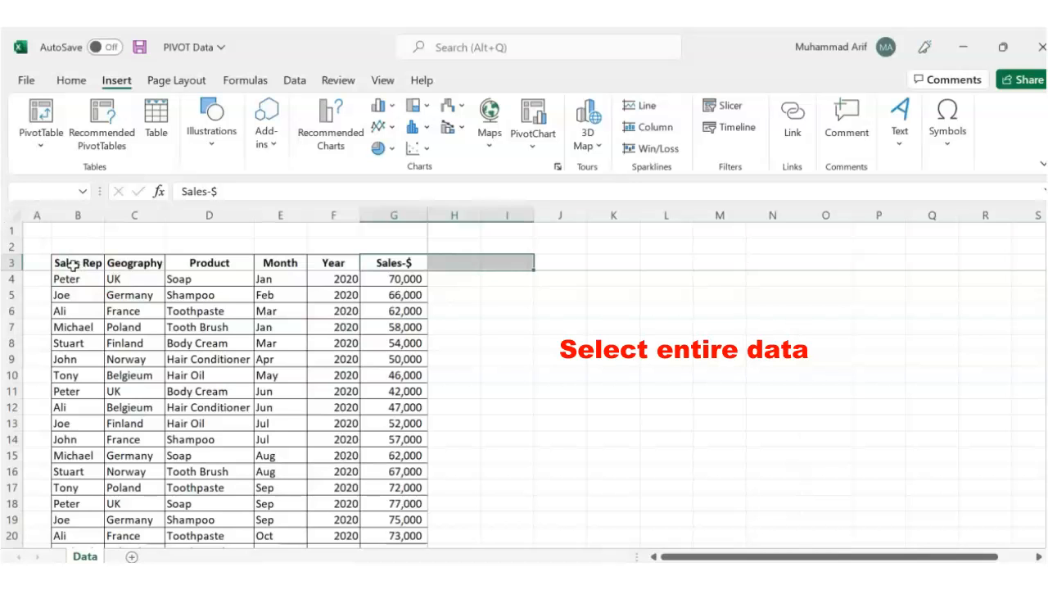
pyautogui.click(71, 265)
pyautogui.hotkey('shift', 'Right')
pyautogui.hotkey('shift', 'Right')
pyautogui.hotkey('shift', 'Right')
pyautogui.hotkey('shift', 'Right')
pyautogui.hotkey('shift', 'Right')
pyautogui.hotkey('shift', 'Down')
pyautogui.hotkey('shift', 'Down')
pyautogui.hotkey('shift', 'Down')
pyautogui.hotkey('shift', 'Down')
pyautogui.hotkey('shift', 'Down')
pyautogui.hotkey('shift', 'Down')
pyautogui.hotkey('shift', 'Down')
pyautogui.hotkey('shift', 'Down')
pyautogui.hotkey('shift', 'Down')
pyautogui.hotkey('shift', 'Down')
pyautogui.hotkey('shift', 'Down')
pyautogui.hotkey('shift', 'Down')
pyautogui.hotkey('shift', 'Down')
pyautogui.hotkey('shift', 'Down')
pyautogui.hotkey('shift', 'Down')
pyautogui.hotkey('shift', 'Down')
pyautogui.hotkey('shift', 'Down')
pyautogui.hotkey('shift', 'Down')
pyautogui.hotkey('shift', 'Down')
pyautogui.hotkey('shift', 'Down')
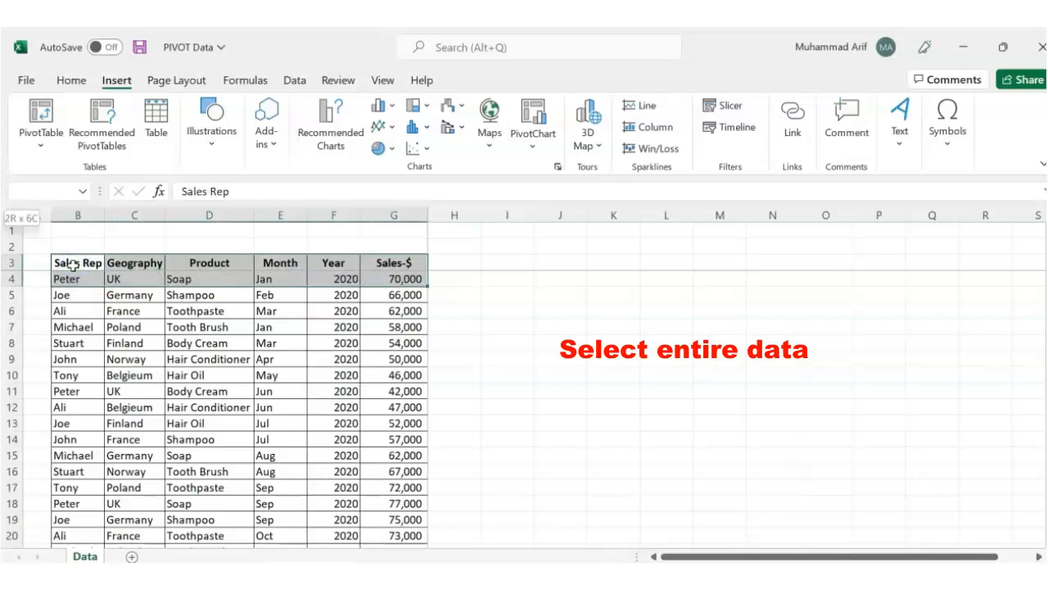
pyautogui.hotkey('ctrl', 'shift', 'Down')
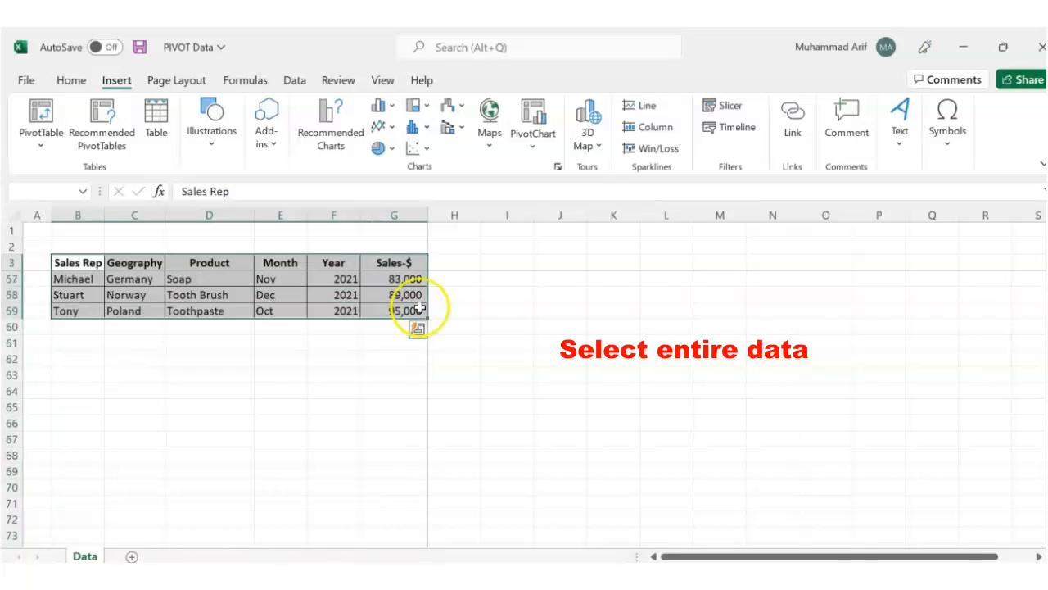
pyautogui.scroll(18, 380, 374)
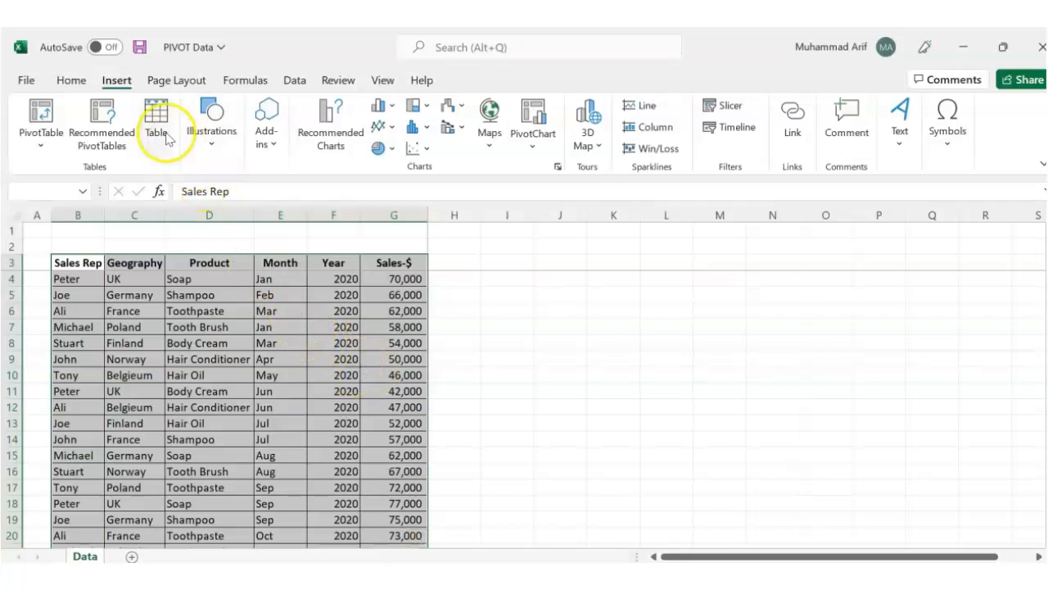
# - Create a PivotTable from the selected range Data!$B$3:$G$59 in a new worksheet
pyautogui.click(117, 81)
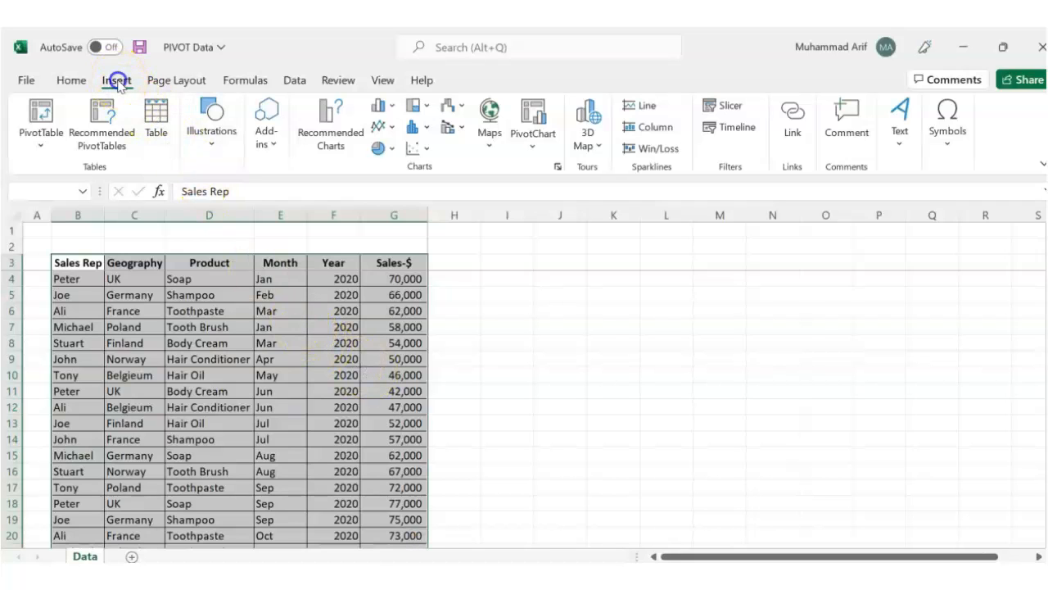
pyautogui.click(39, 133)
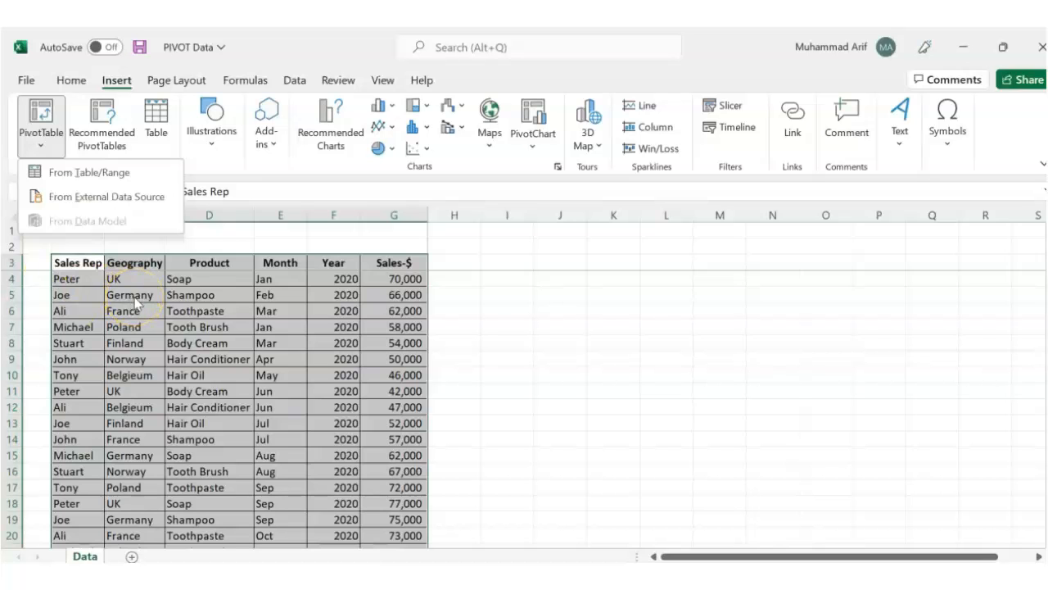
pyautogui.click(85, 175)
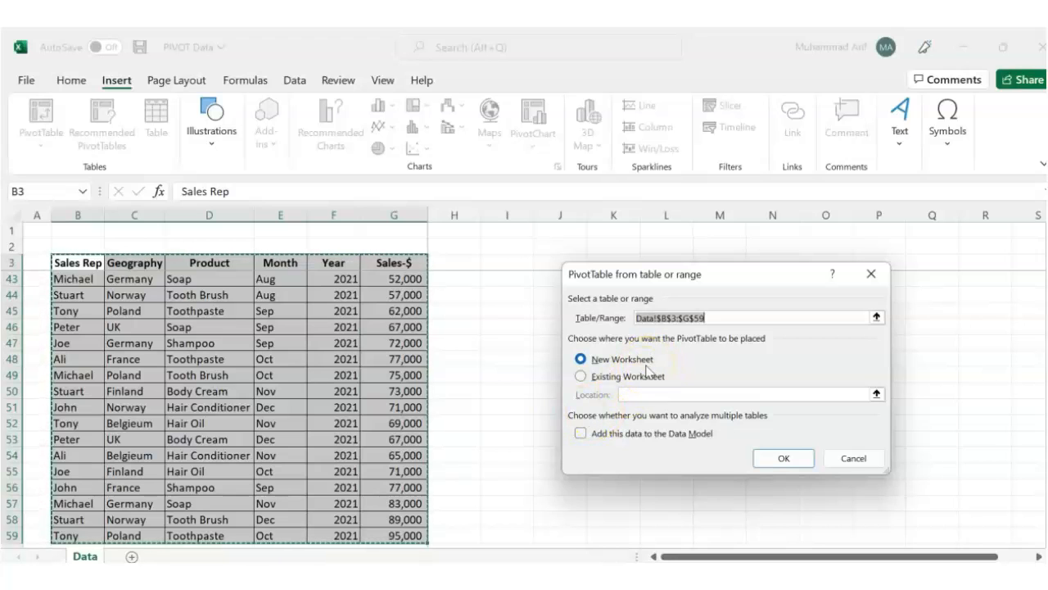
pyautogui.click(777, 460)
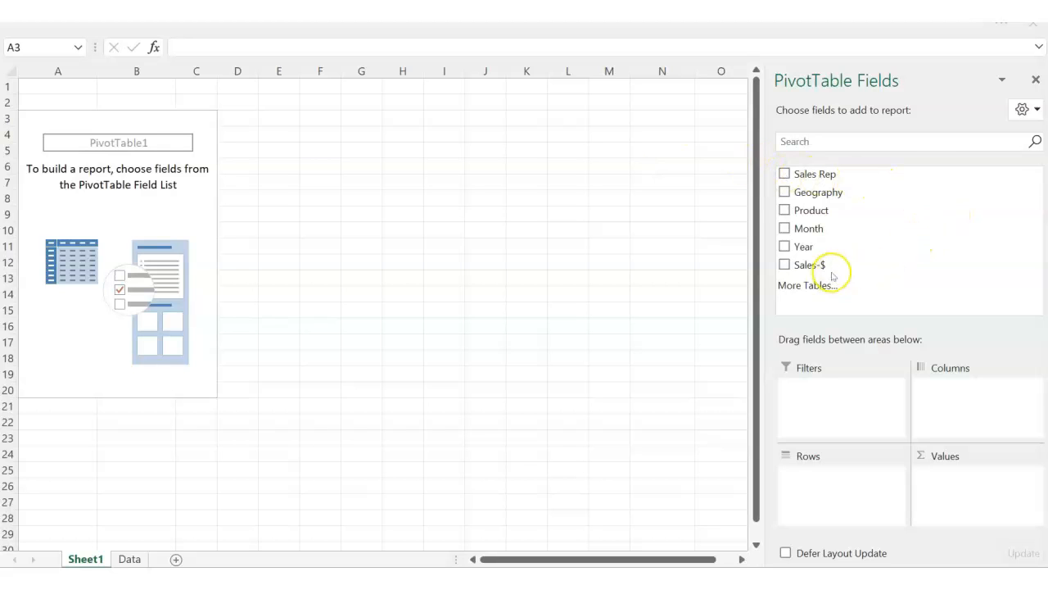
# - Lay out the PivotTable with Year as rows, Sales-$ as summed values and Month as columns
pyautogui.click(878, 244)
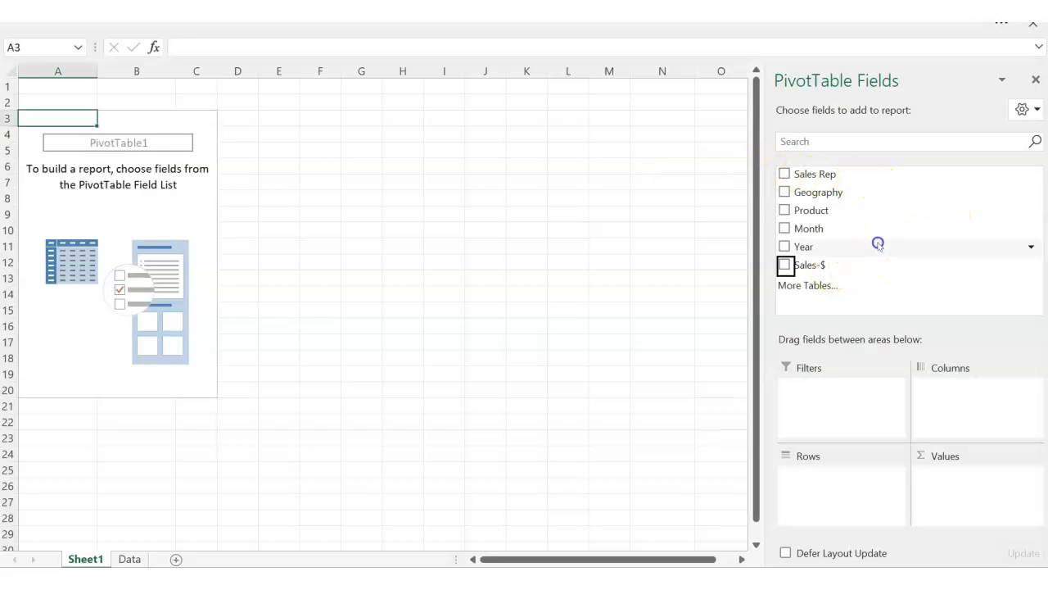
pyautogui.click(808, 246)
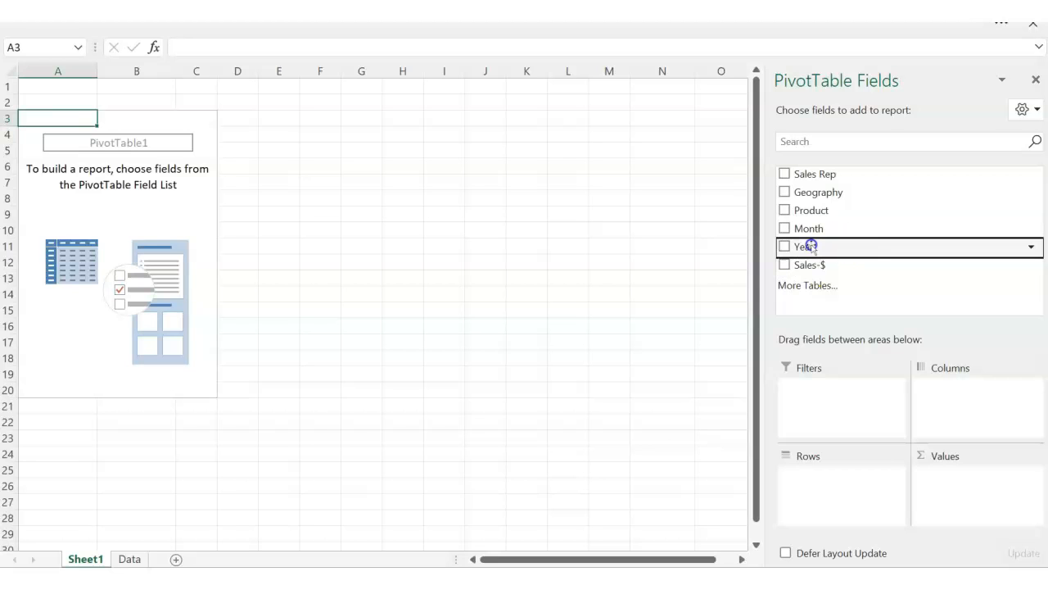
pyautogui.moveTo(809, 246); pyautogui.dragTo(808, 480)
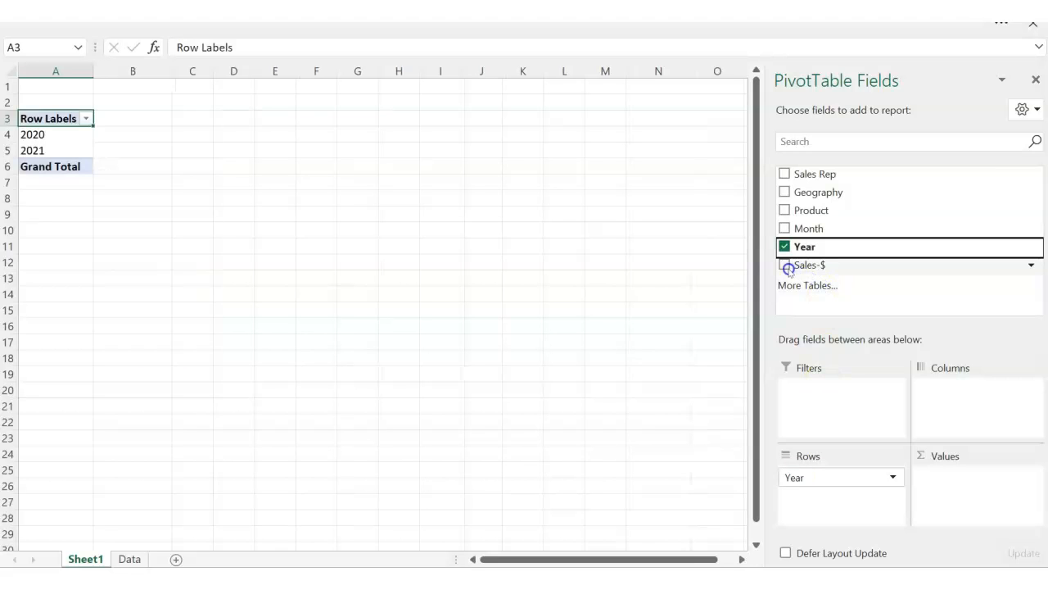
pyautogui.click(829, 267)
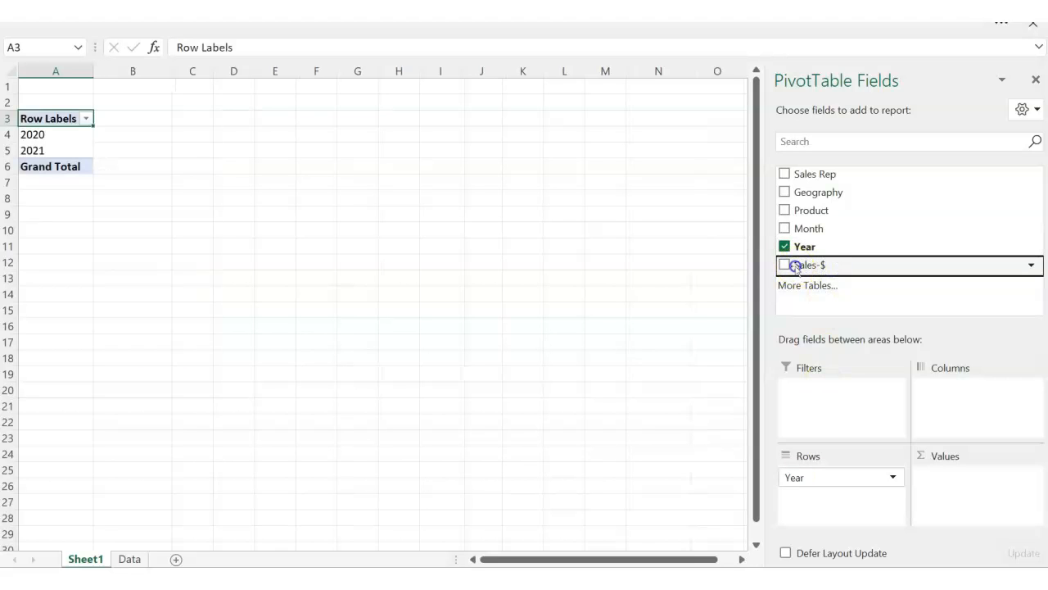
pyautogui.moveTo(905, 449); pyautogui.dragTo(949, 486)
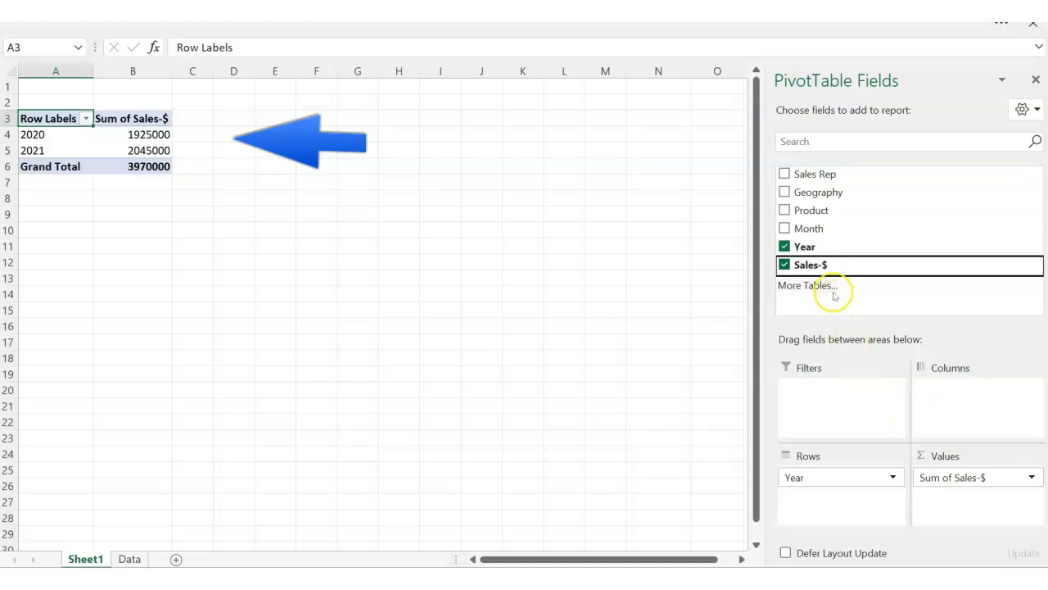
pyautogui.click(808, 230)
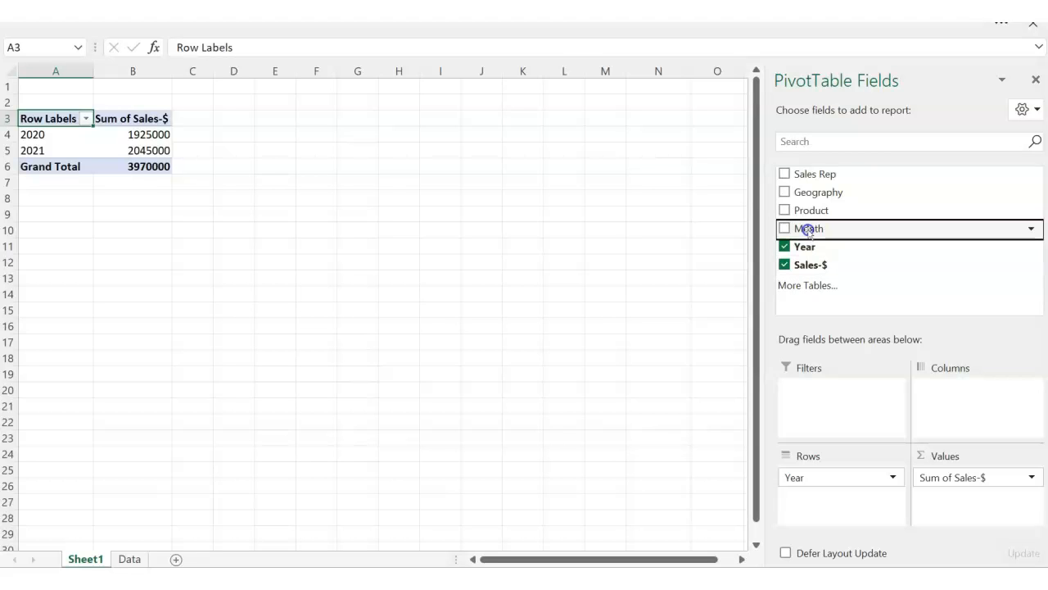
pyautogui.moveTo(809, 230); pyautogui.dragTo(943, 401)
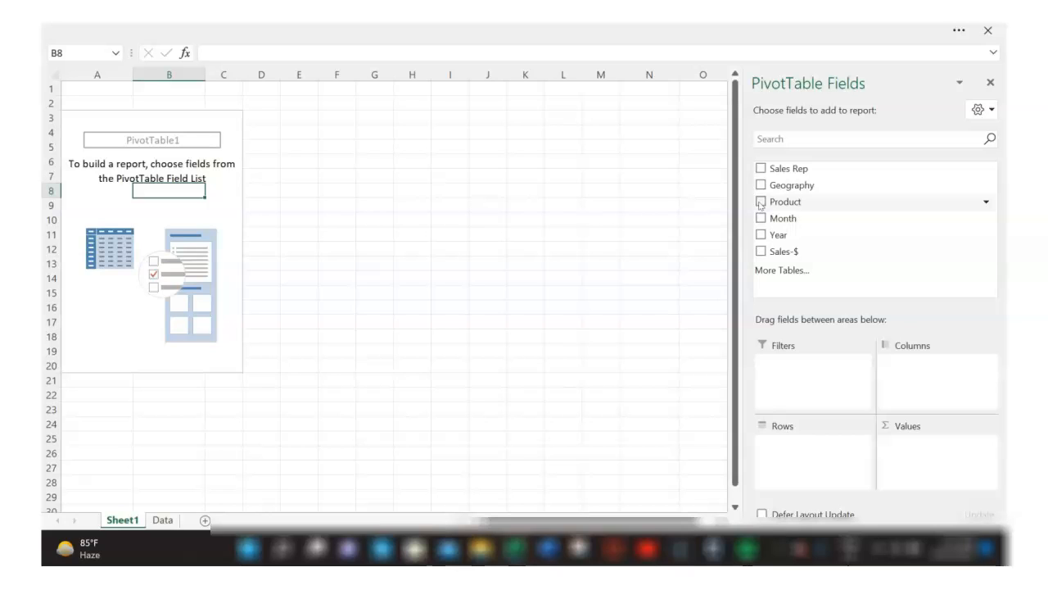
# - Build the PivotTable with Product as rows, Geography as columns and Sales-$ as summed values
pyautogui.moveTo(759, 202); pyautogui.dragTo(783, 445)
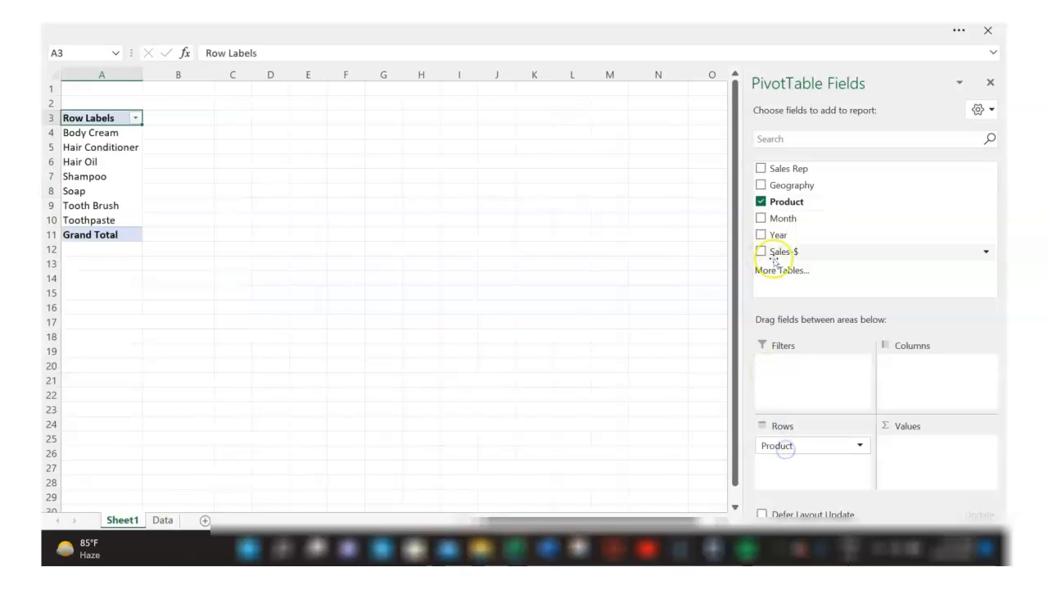
pyautogui.click(761, 186)
pyautogui.moveTo(761, 186); pyautogui.dragTo(906, 368)
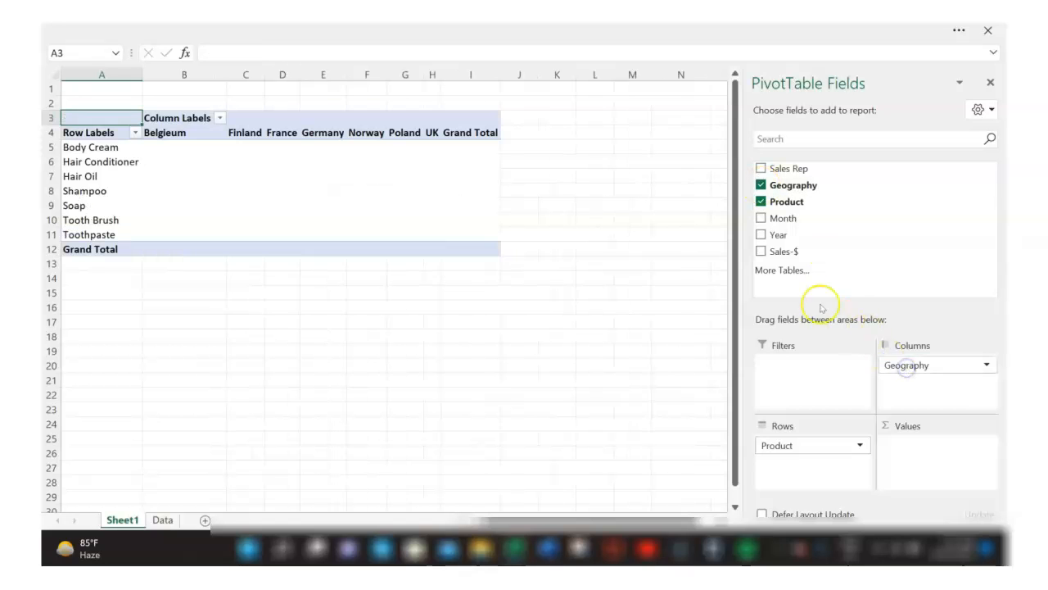
pyautogui.moveTo(761, 251); pyautogui.dragTo(927, 460)
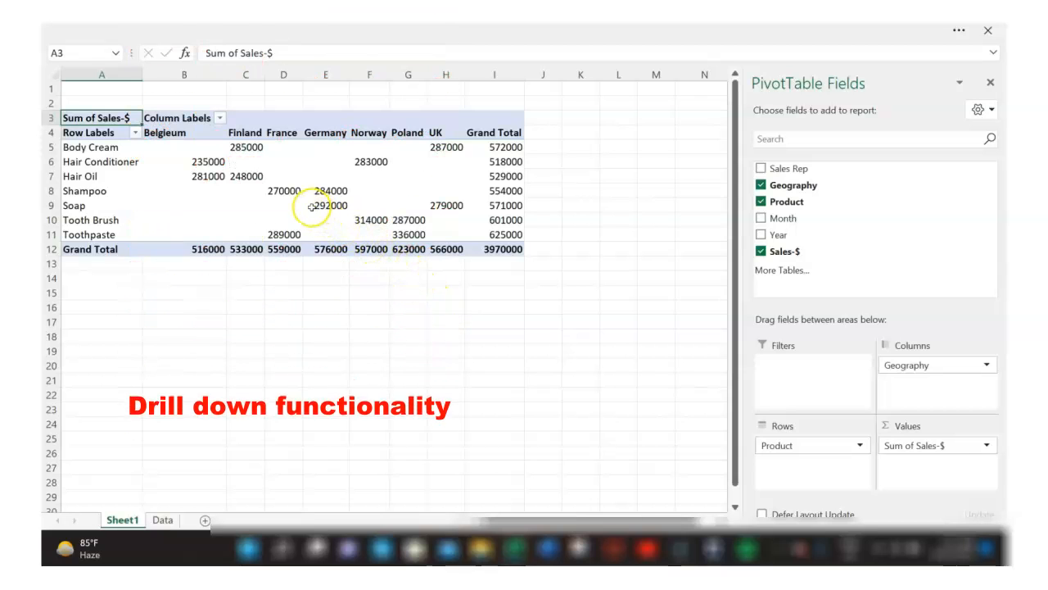
# - Drill down into the Hair Conditioner sales for Norway, and delete the resulting detail sheet
pyautogui.doubleClick(366, 162)
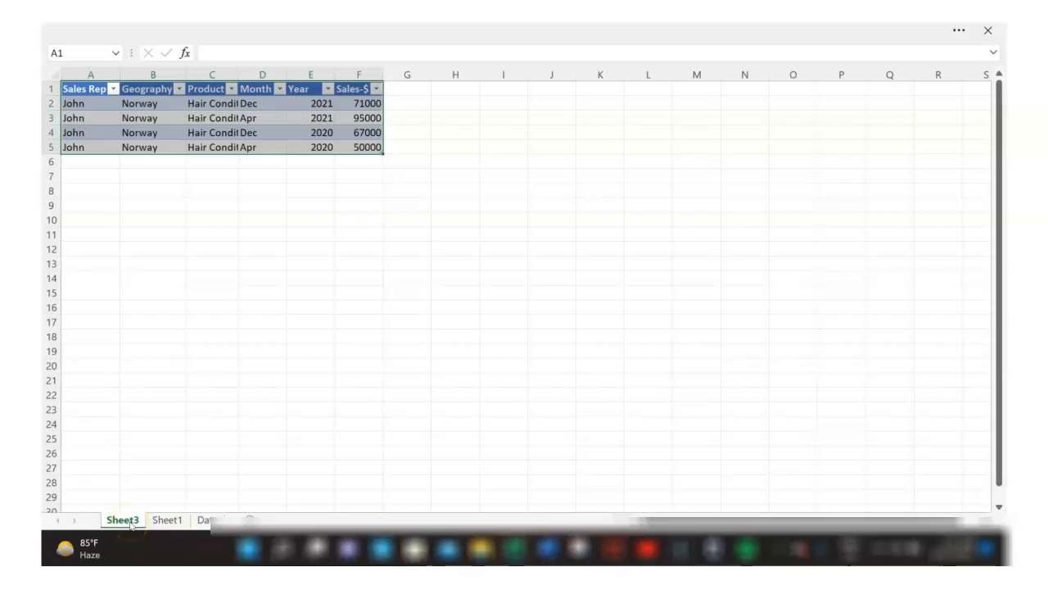
pyautogui.rightClick(130, 522)
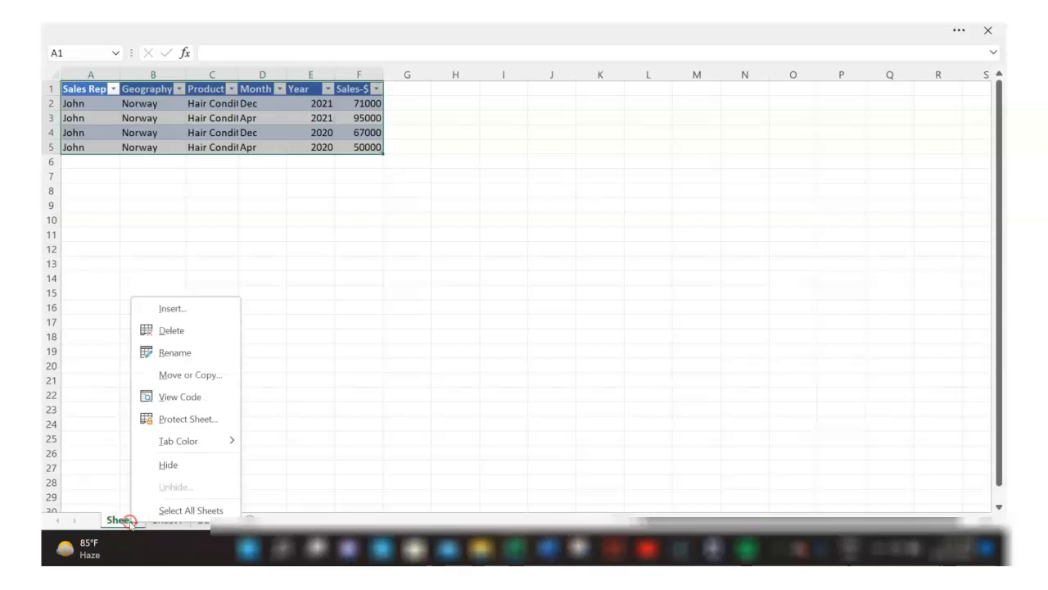
pyautogui.click(167, 337)
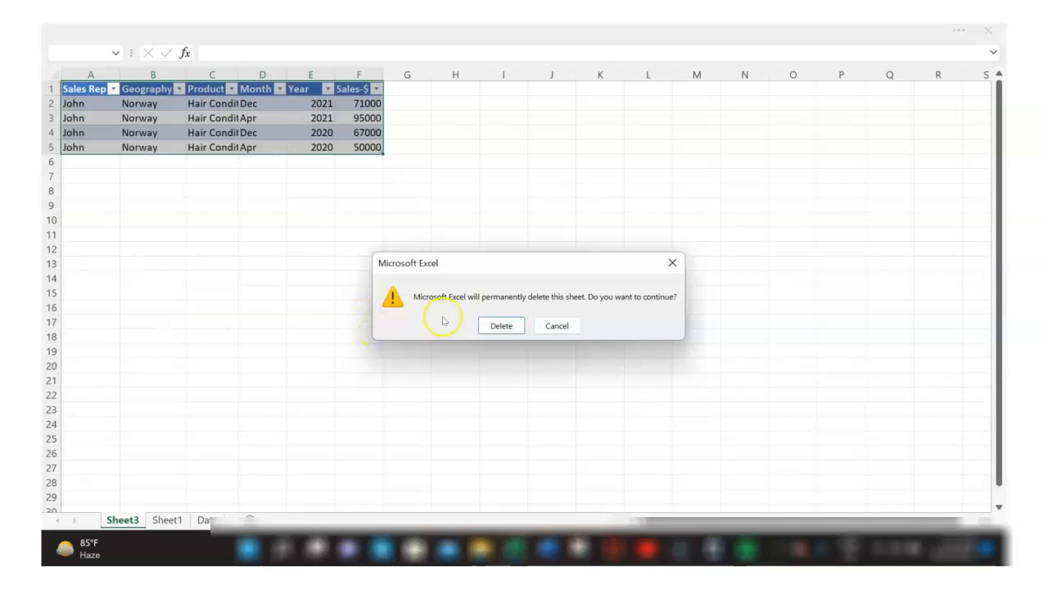
pyautogui.click(498, 325)
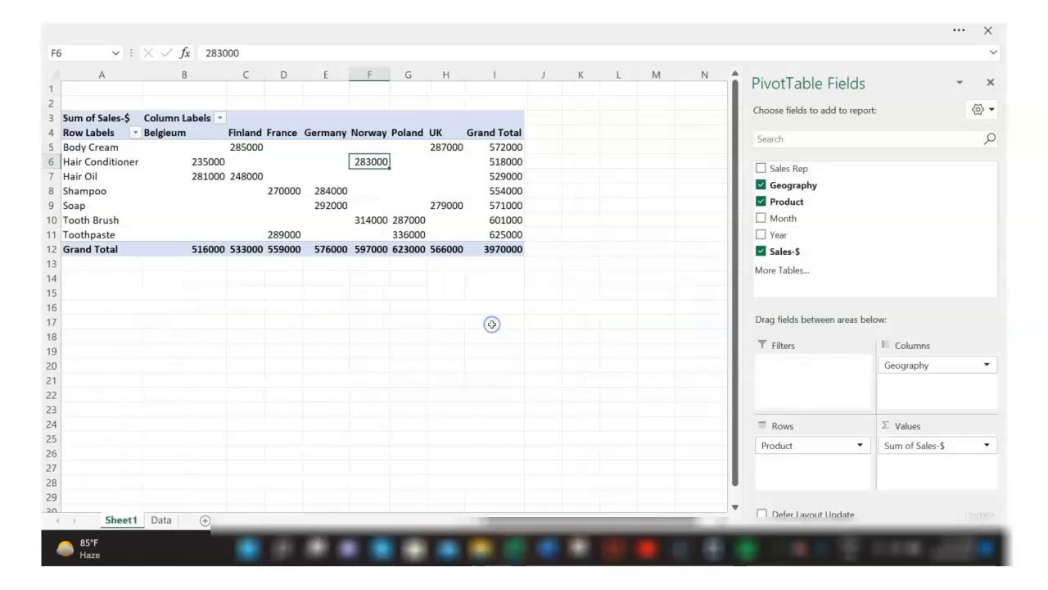
# - Alternate the cell selection outside and inside the PivotTable to hide and show its field list
pyautogui.click(688, 219)
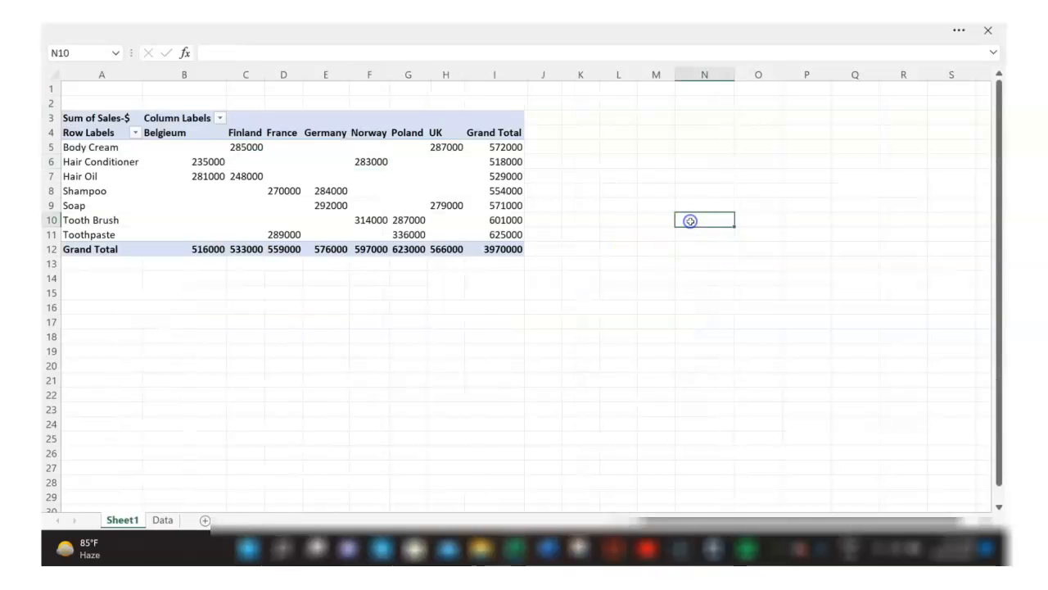
pyautogui.click(347, 188)
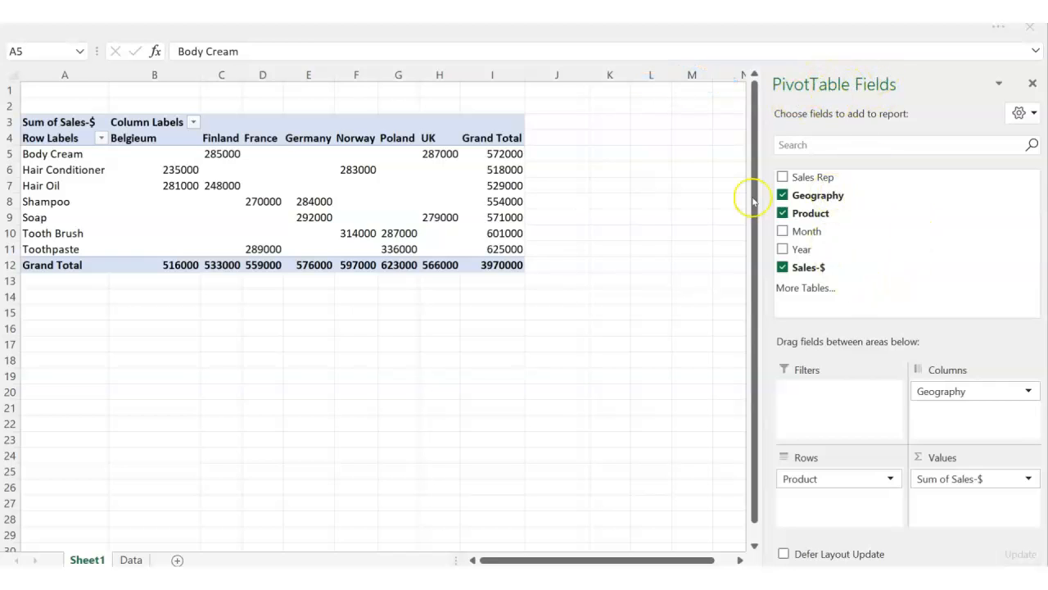
pyautogui.click(603, 177)
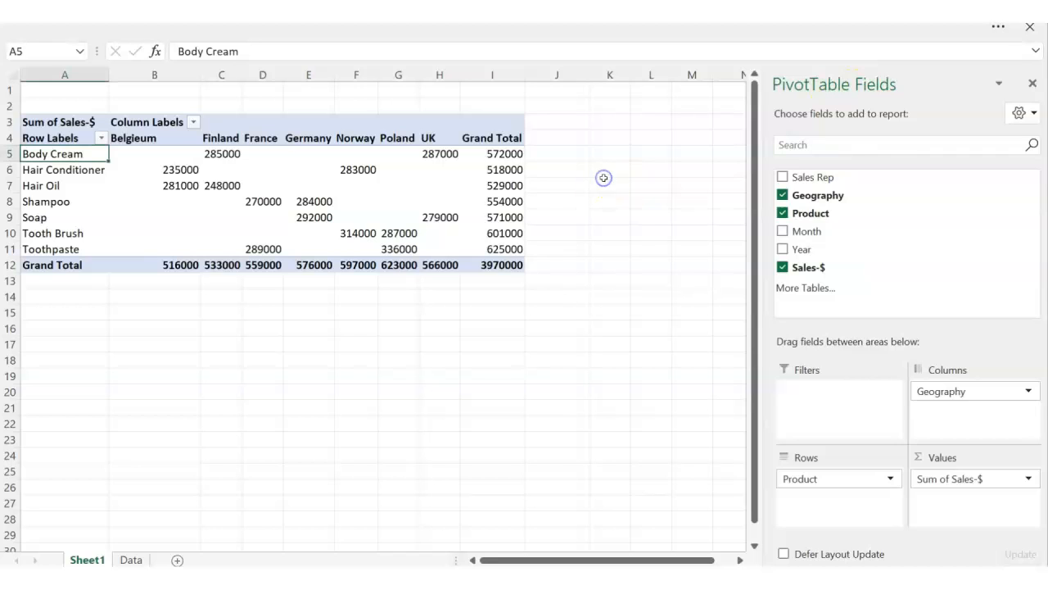
pyautogui.click(604, 179)
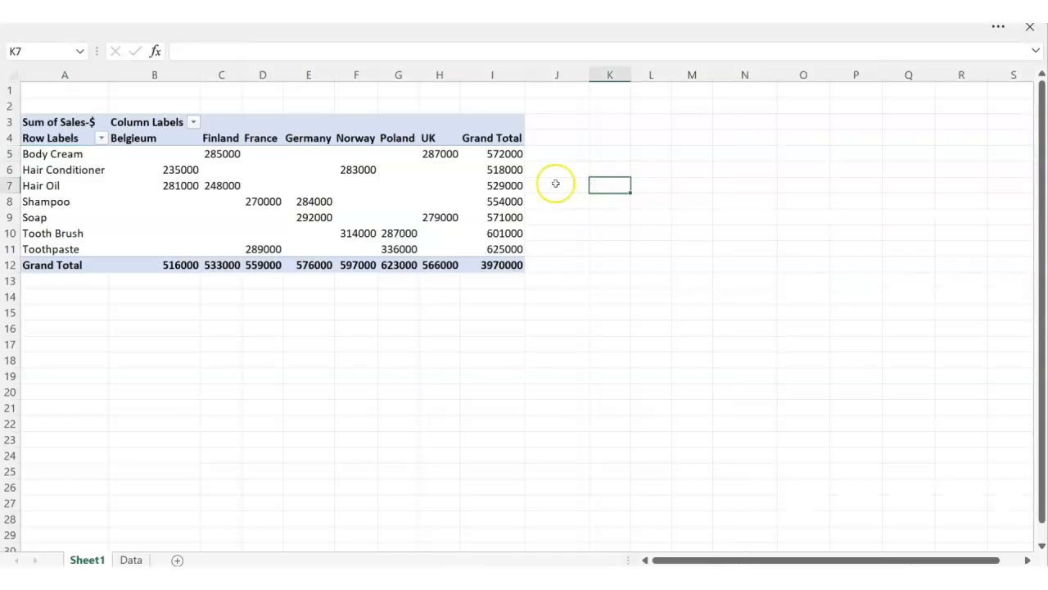
# - Hide the PivotTable field list while the Hair Conditioner value for Norway is selected
pyautogui.click(347, 170)
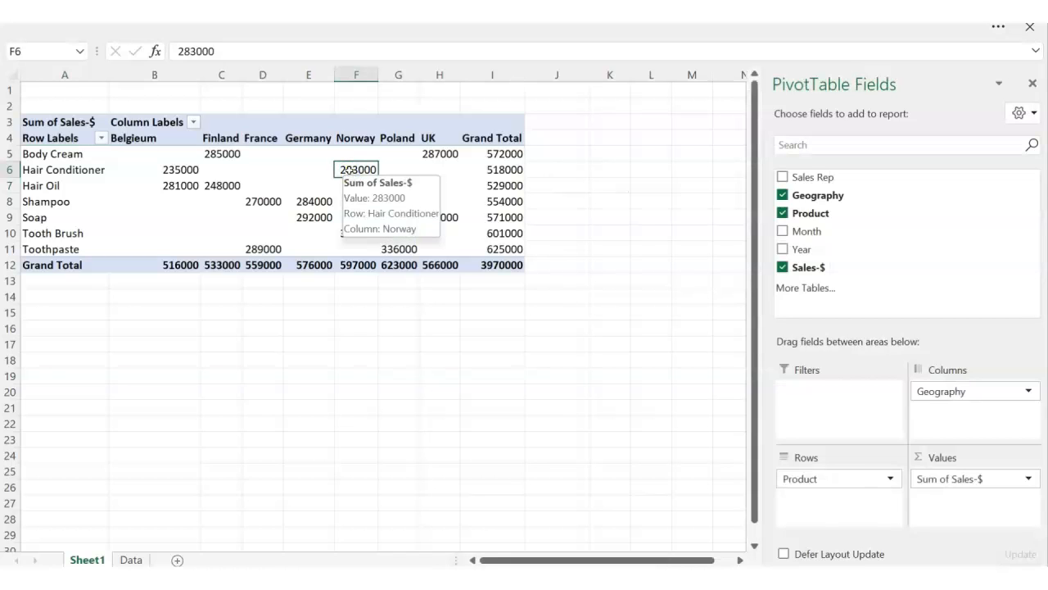
pyautogui.rightClick(348, 169)
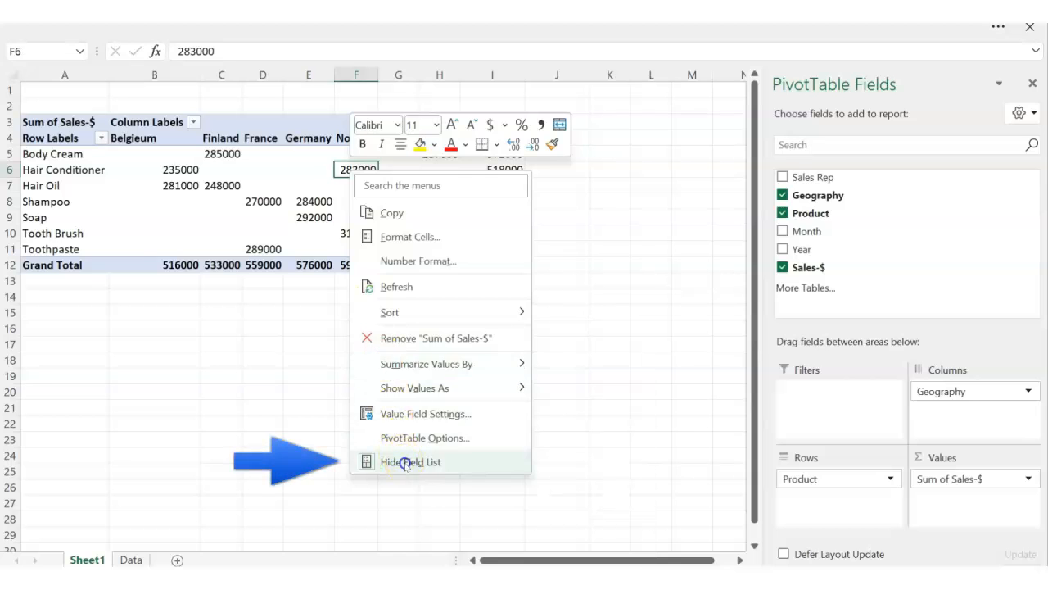
pyautogui.click(404, 461)
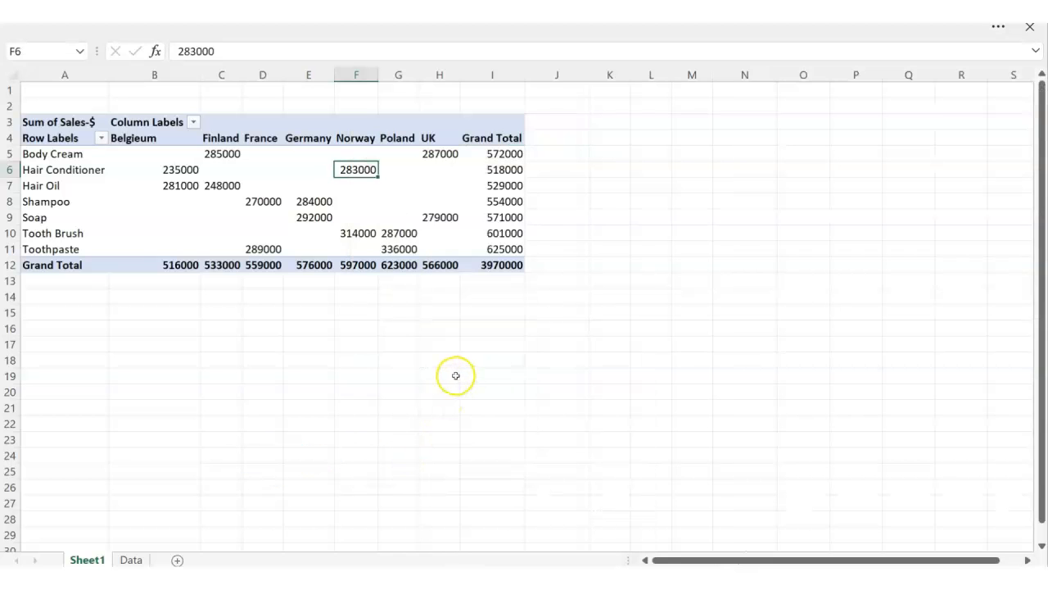
# - Change the Sales-$ value field settings to summarize by Count
pyautogui.moveTo(367, 214)
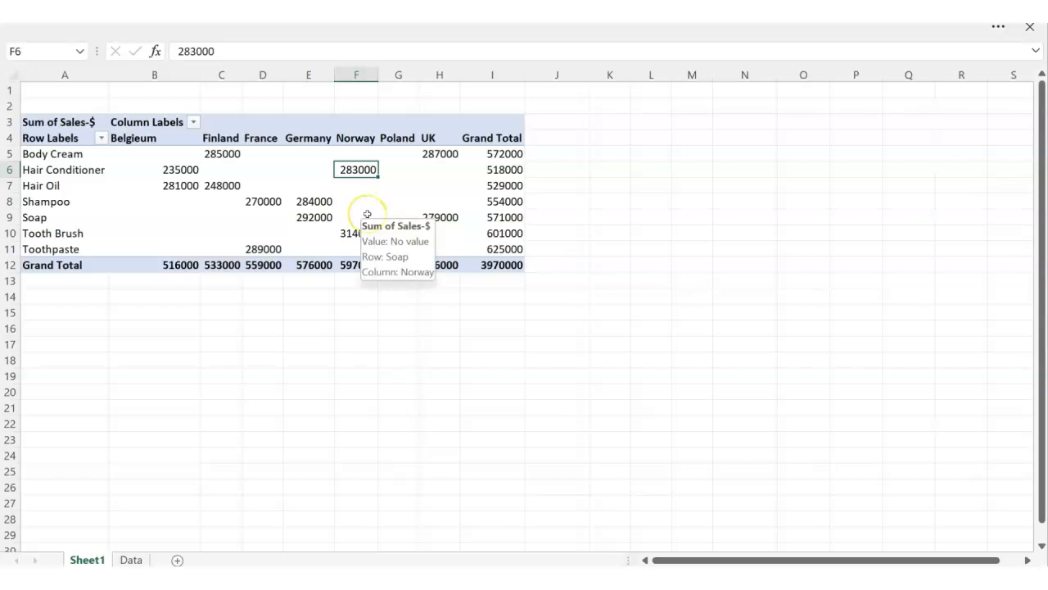
pyautogui.rightClick(352, 169)
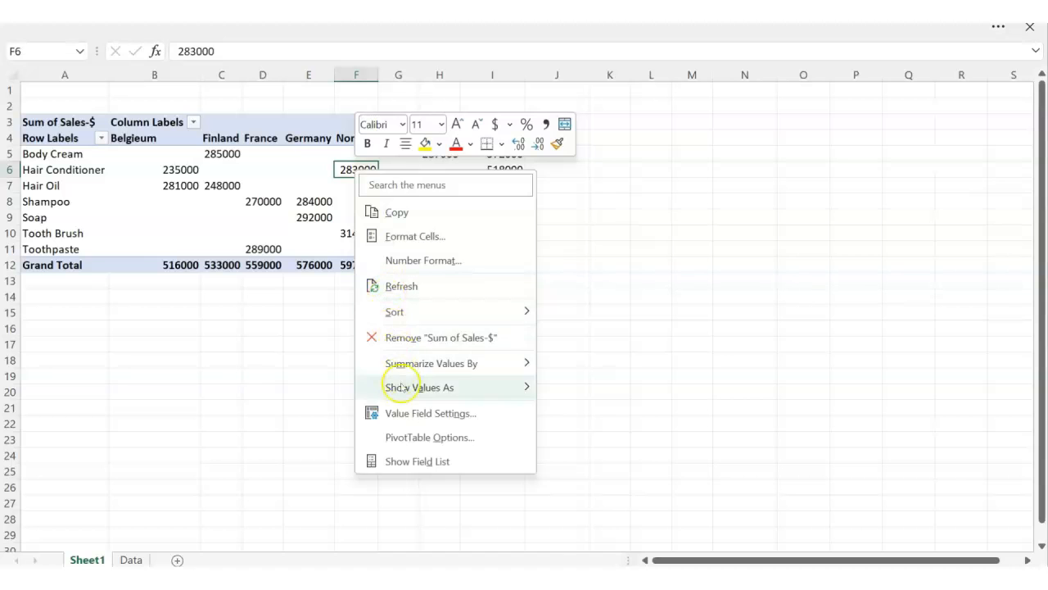
pyautogui.click(427, 414)
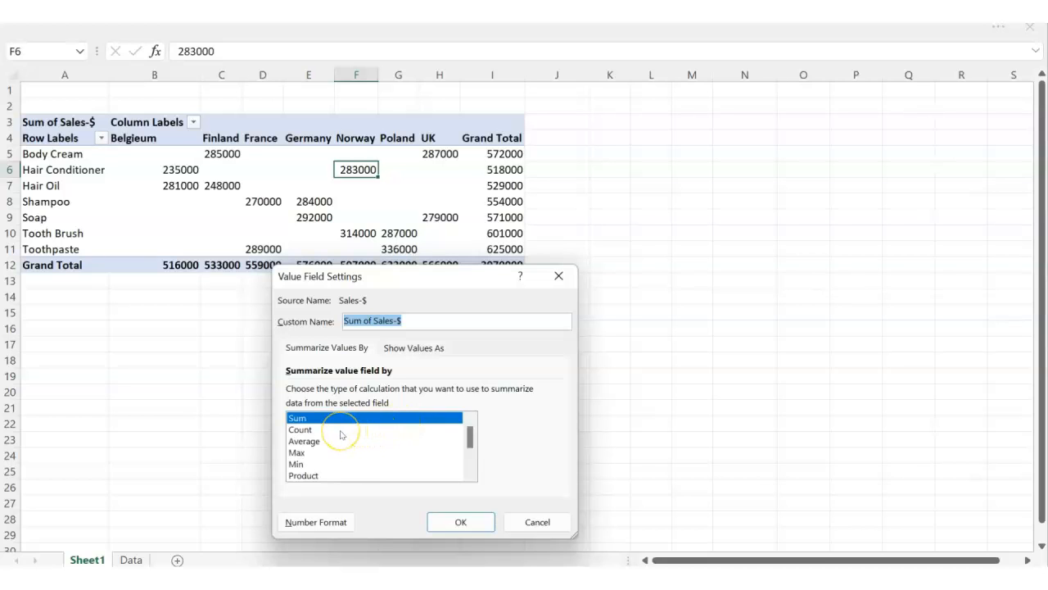
pyautogui.click(300, 430)
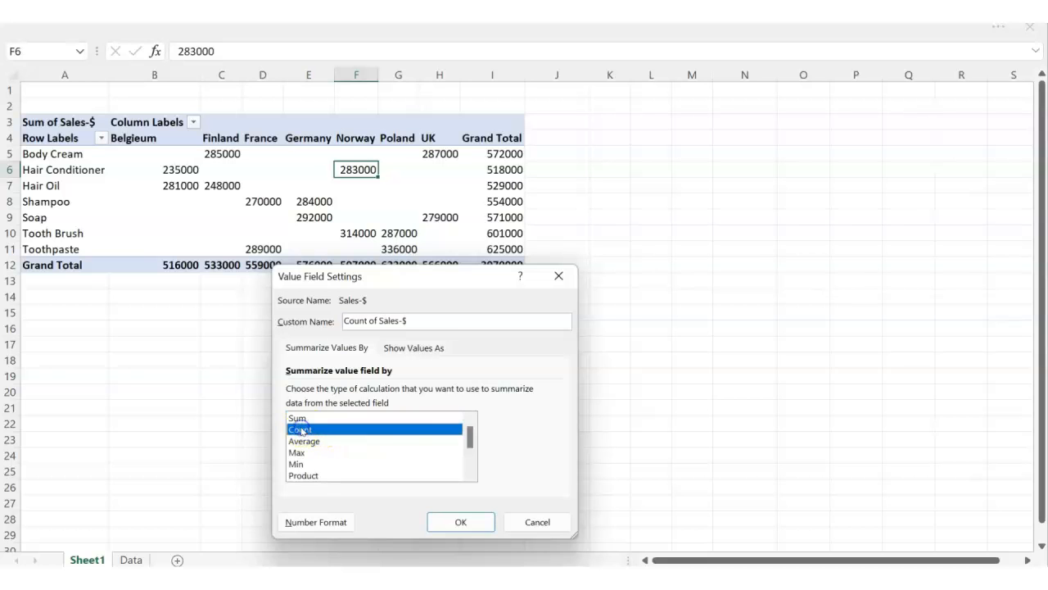
pyautogui.click(458, 522)
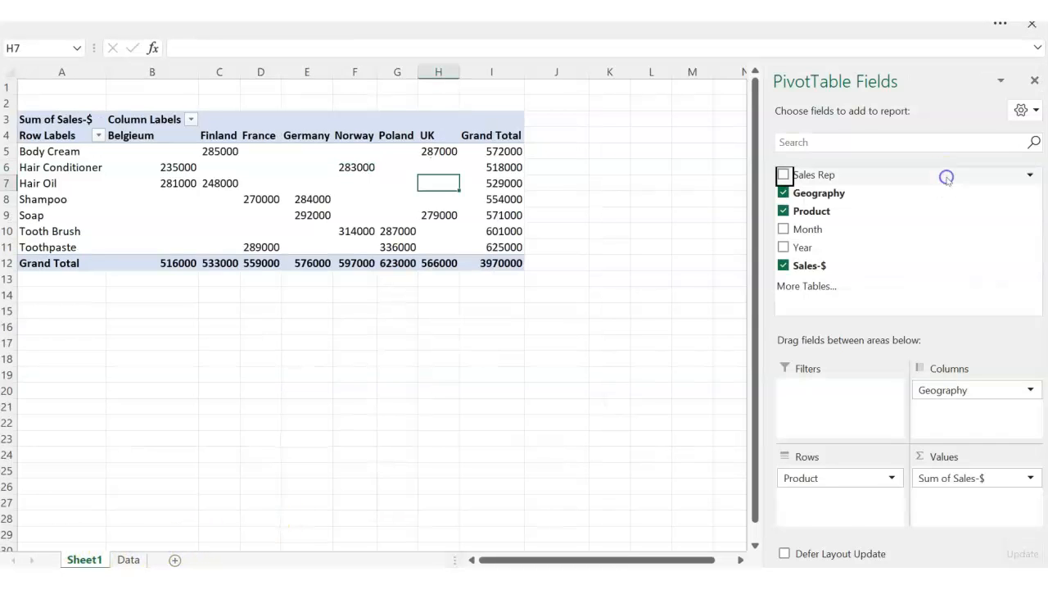
# - Add the Sales Rep field to the PivotTable rows beneath Product
pyautogui.click(824, 176)
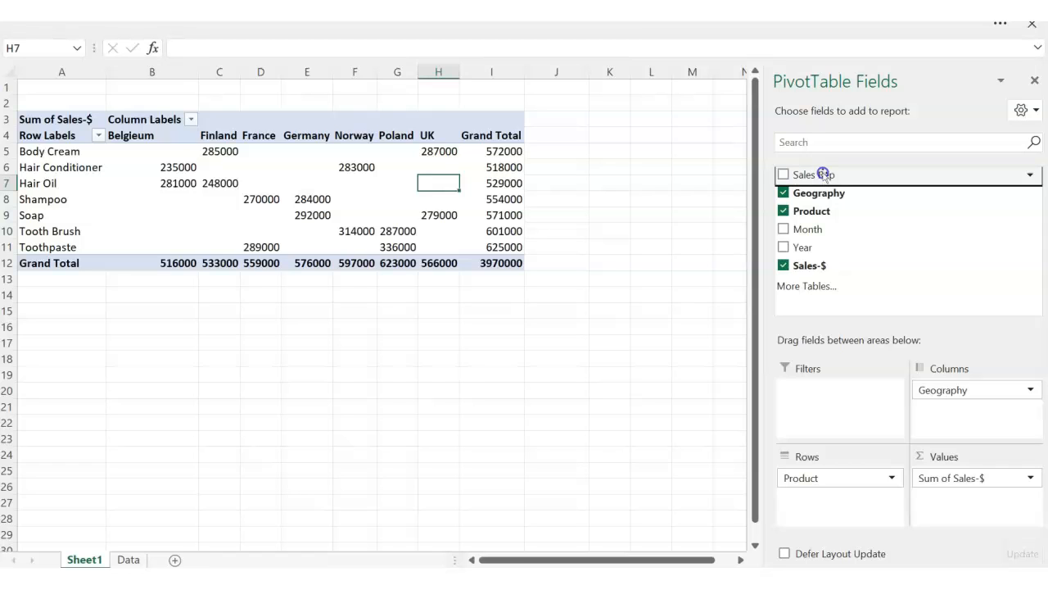
pyautogui.moveTo(824, 175); pyautogui.dragTo(808, 524)
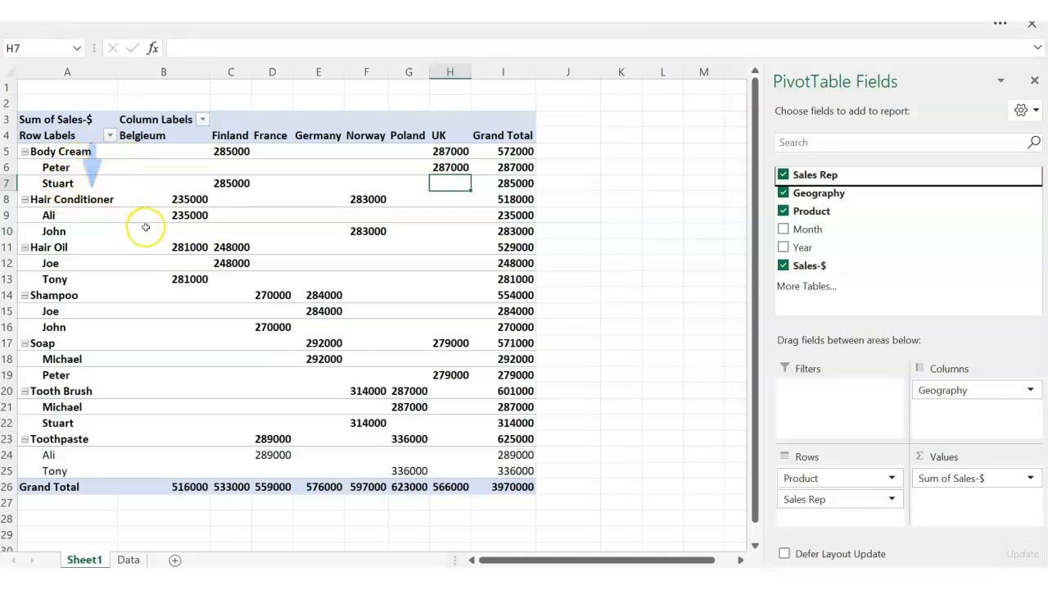
# - Change the Product field's layout settings to show item labels in tabular form
pyautogui.click(62, 153)
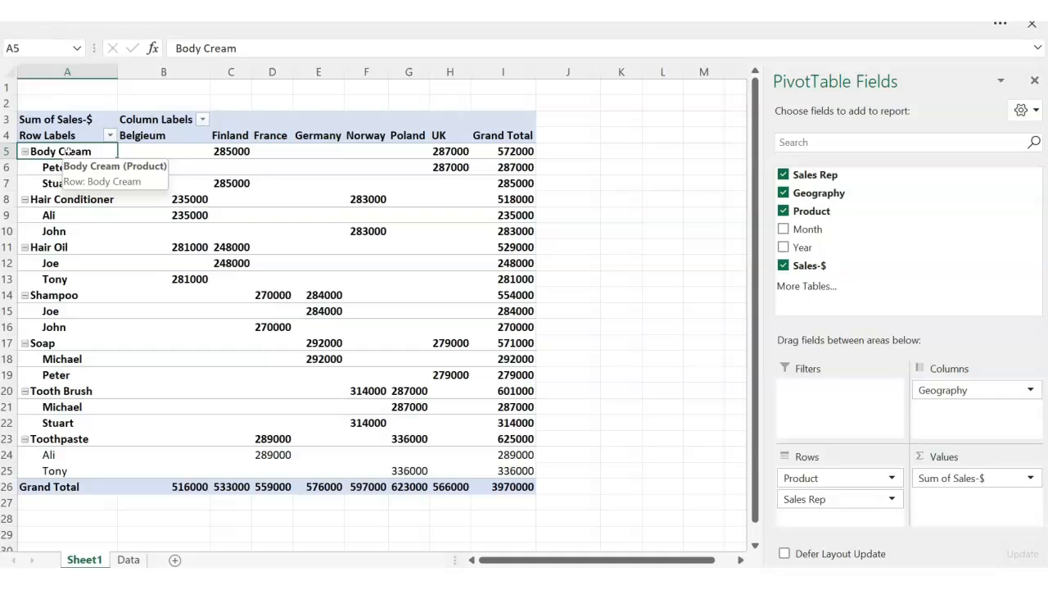
pyautogui.rightClick(69, 152)
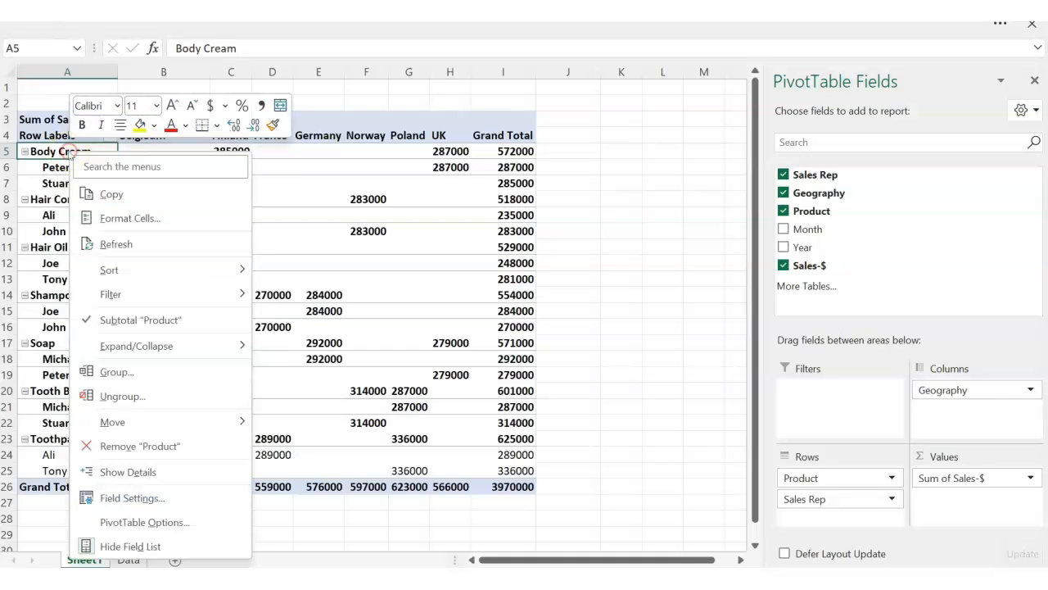
pyautogui.click(102, 377)
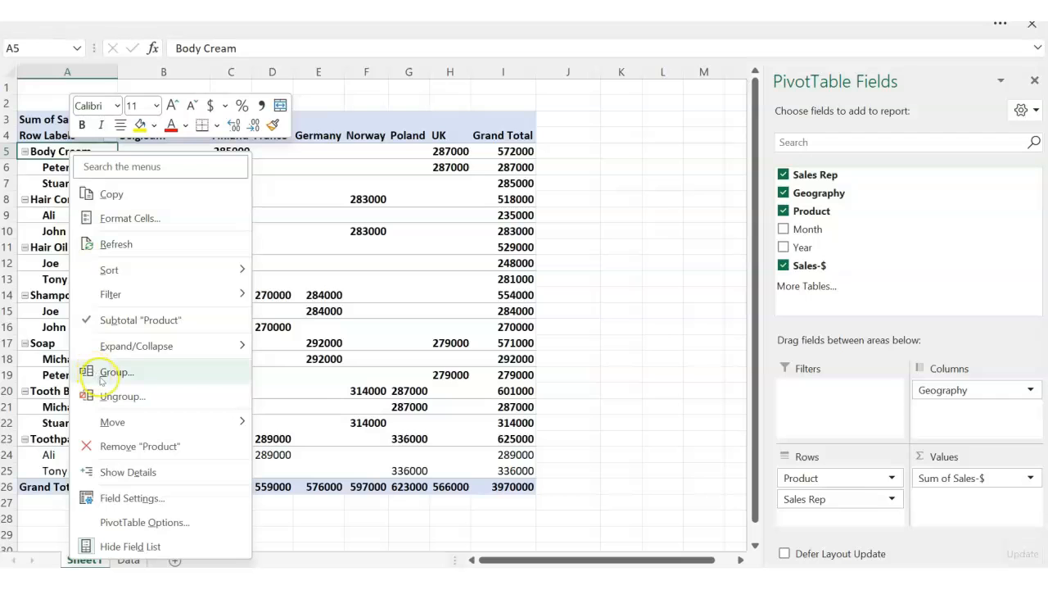
pyautogui.click(131, 497)
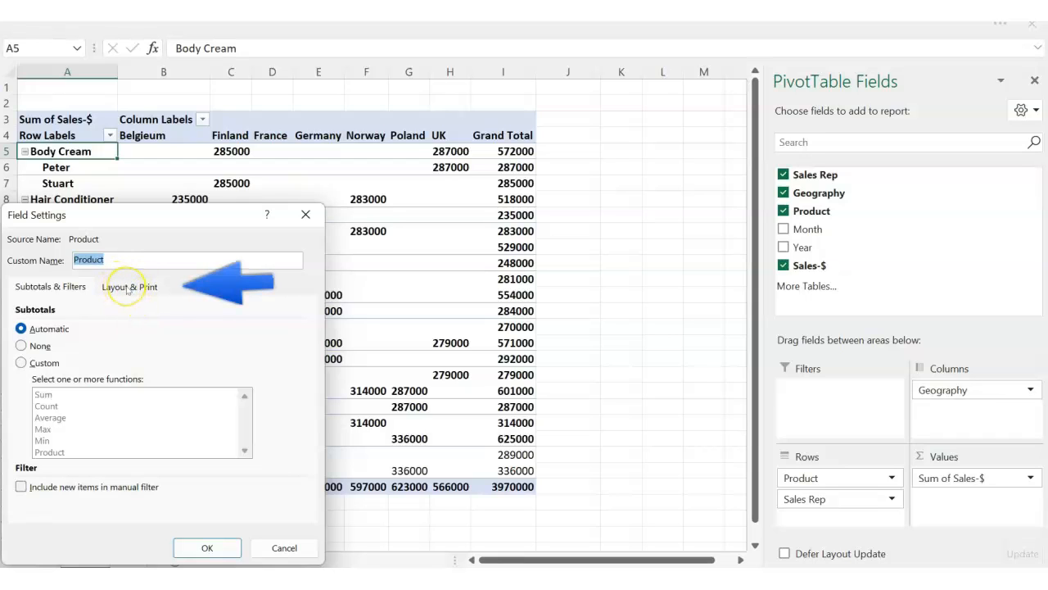
pyautogui.click(128, 289)
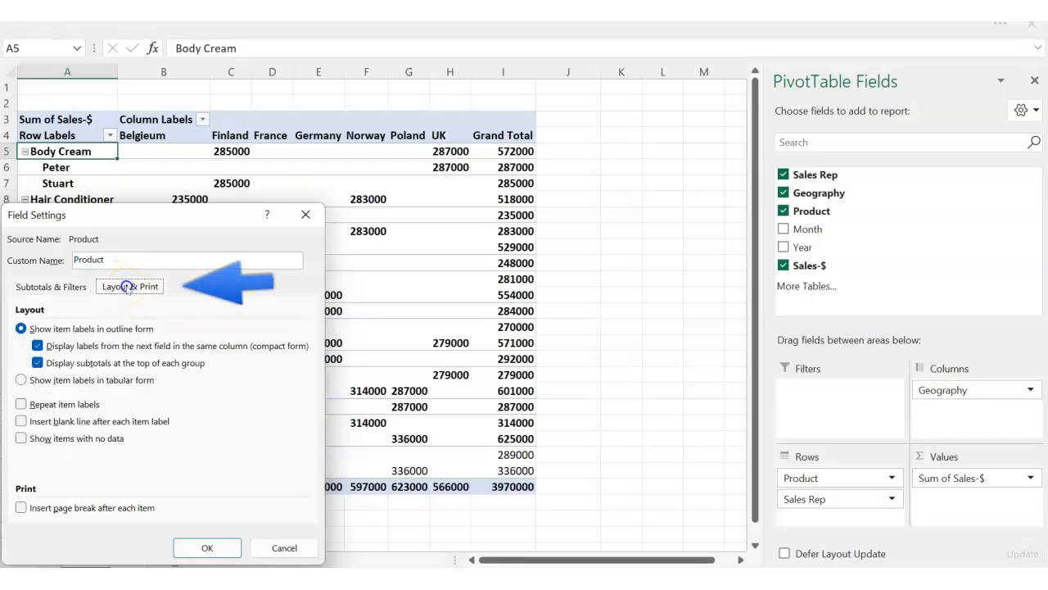
pyautogui.click(21, 380)
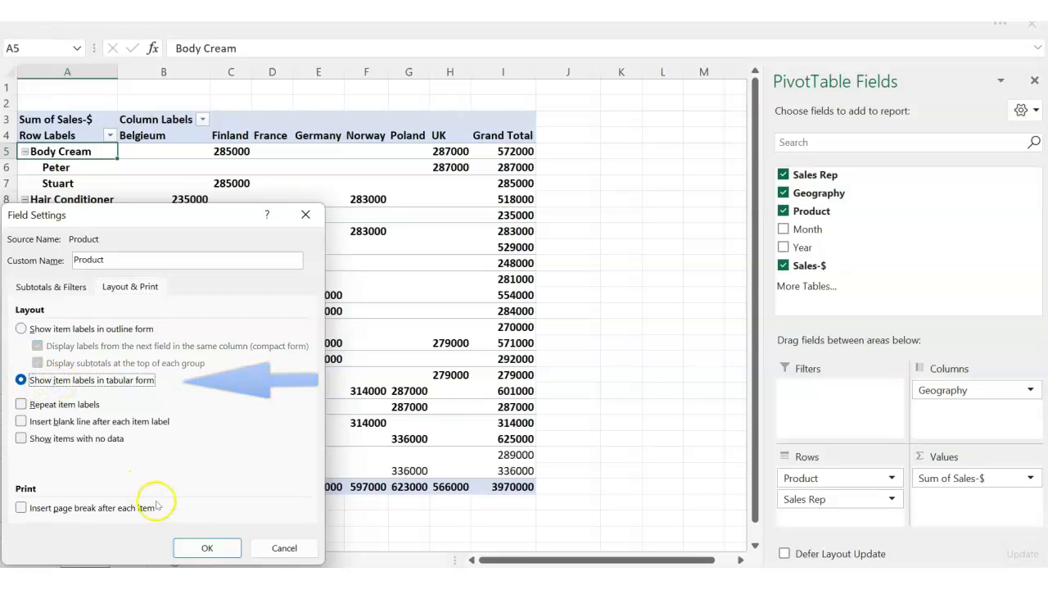
pyautogui.click(206, 549)
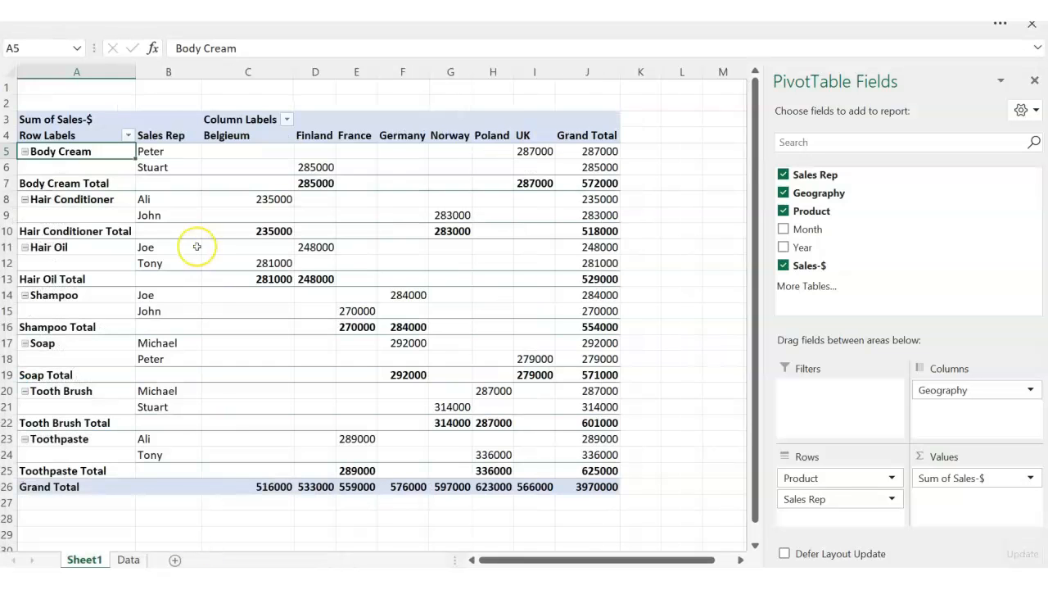
# - Check the Sales Rep column and the Body Cream subtotal row, and set the Product field's subtotals to None
pyautogui.click(183, 74)
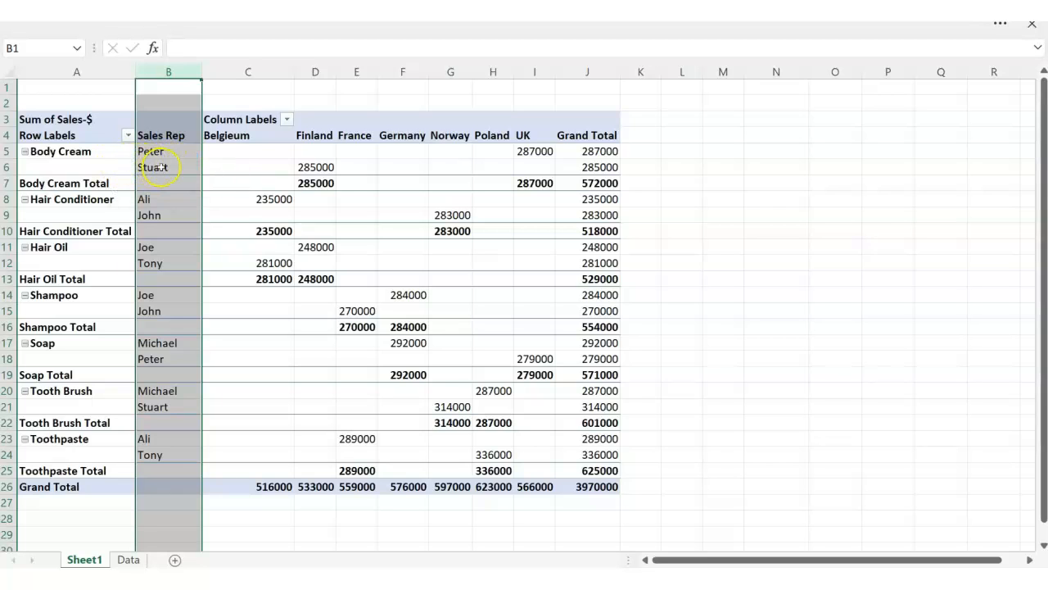
pyautogui.click(84, 183)
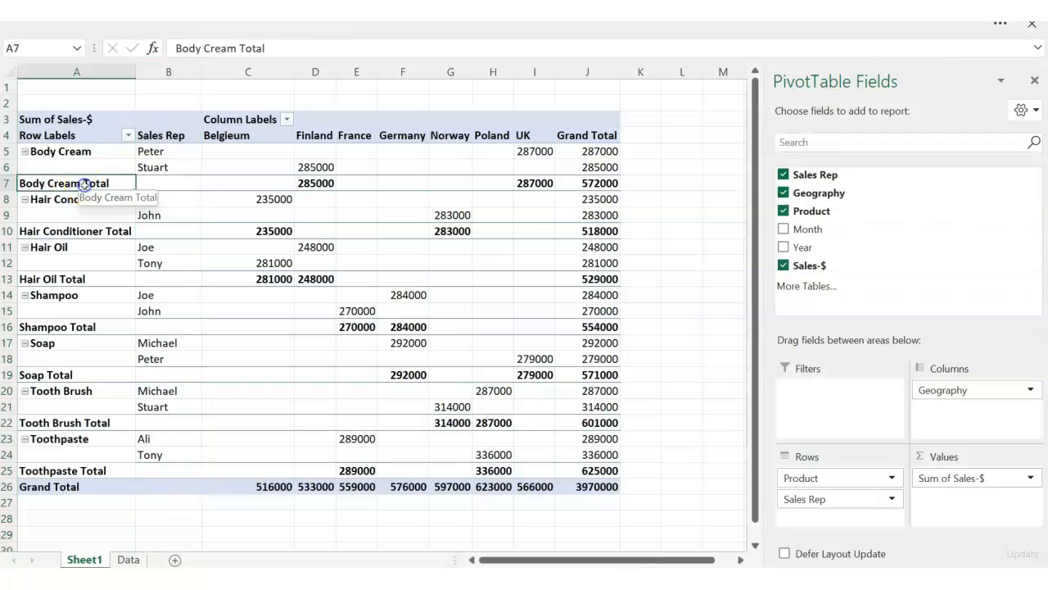
pyautogui.click(76, 152)
pyautogui.rightClick(76, 152)
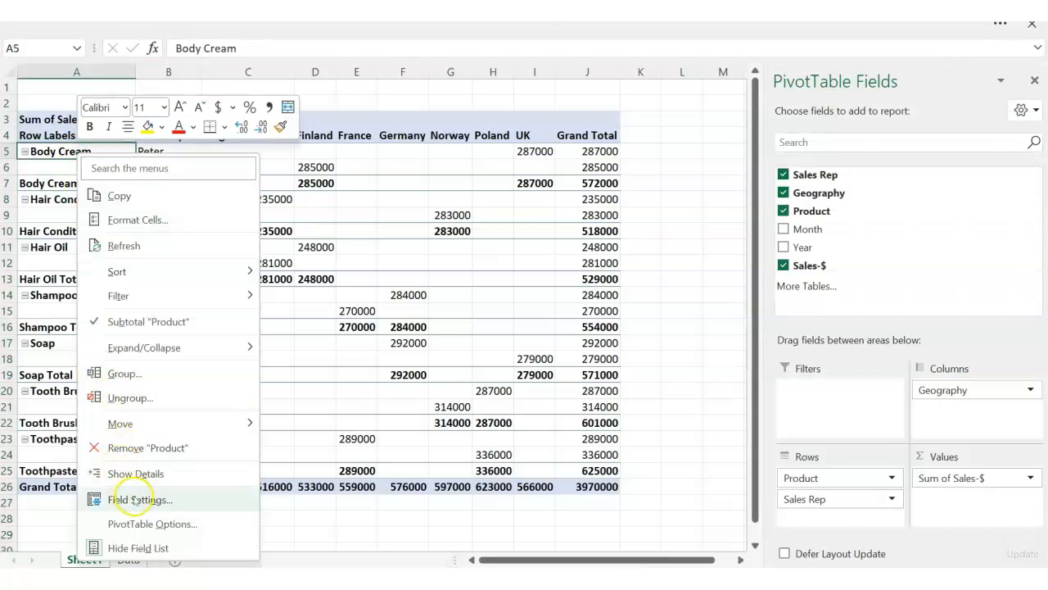
pyautogui.click(135, 500)
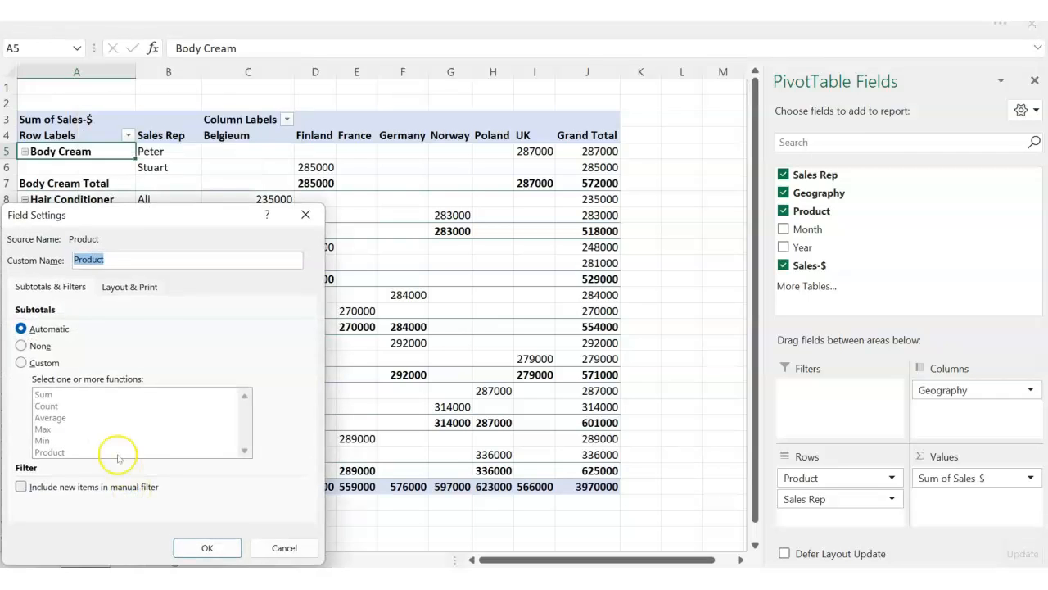
pyautogui.click(21, 346)
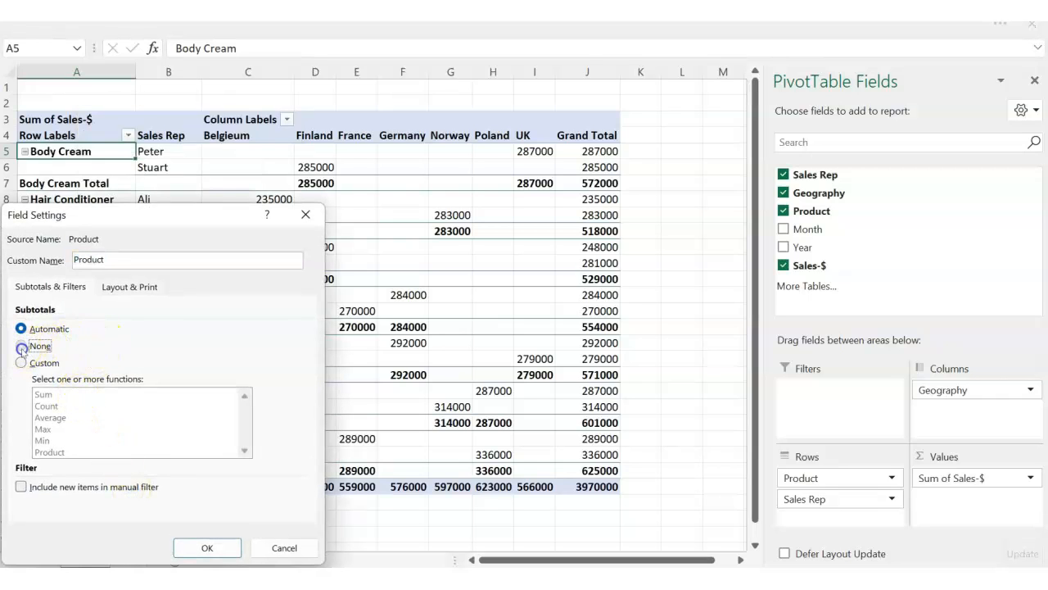
pyautogui.click(208, 548)
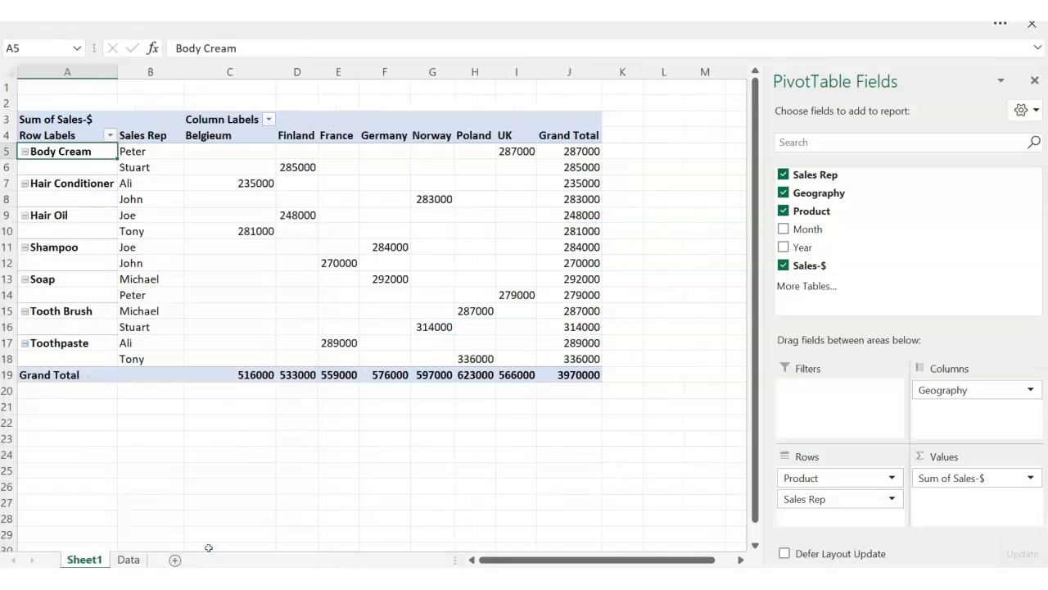